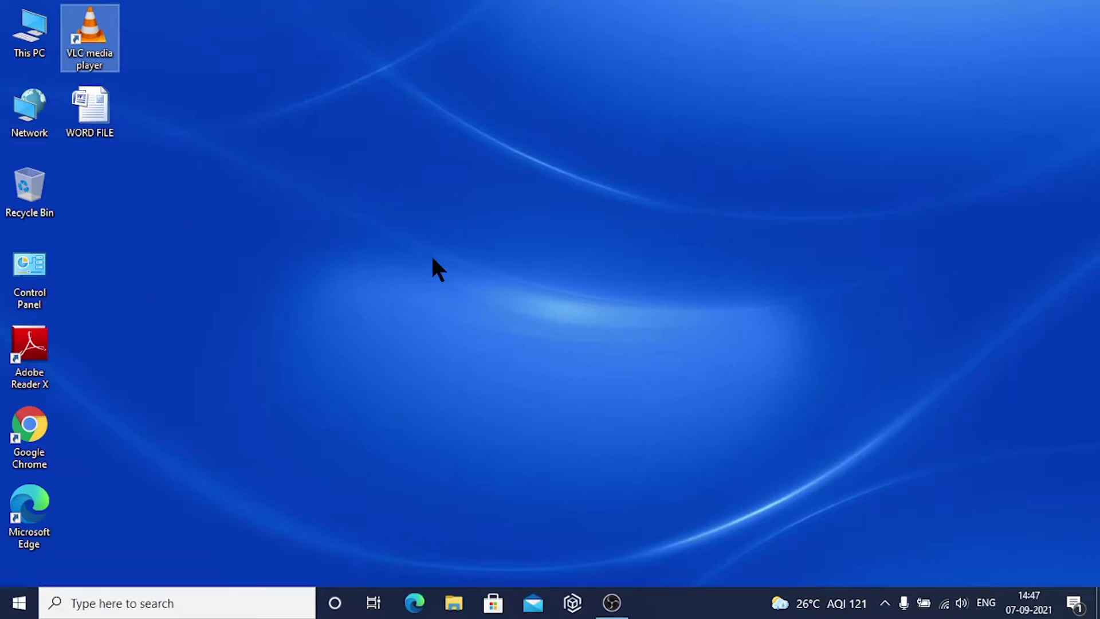
pyautogui.click(74, 603)
pyautogui.write('note')
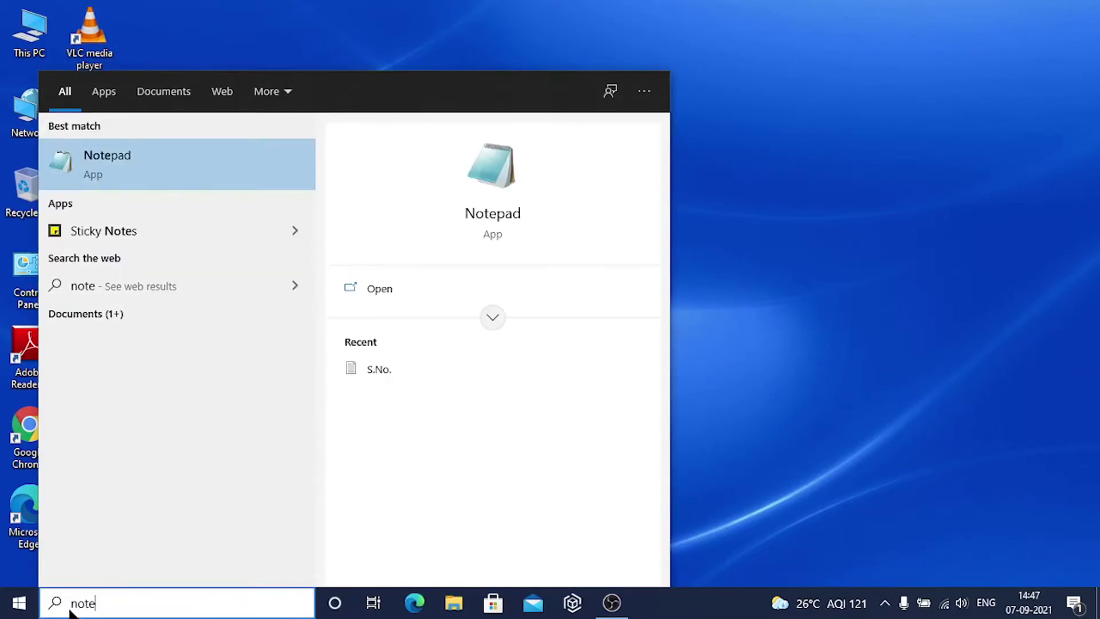
pyautogui.write('pad')
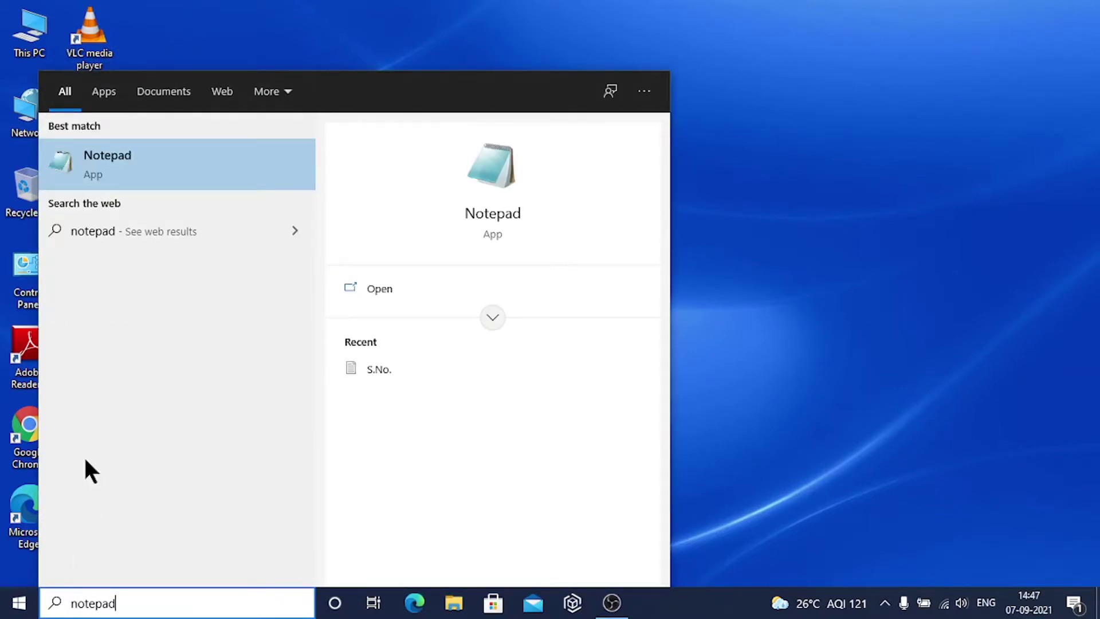
pyautogui.click(120, 148)
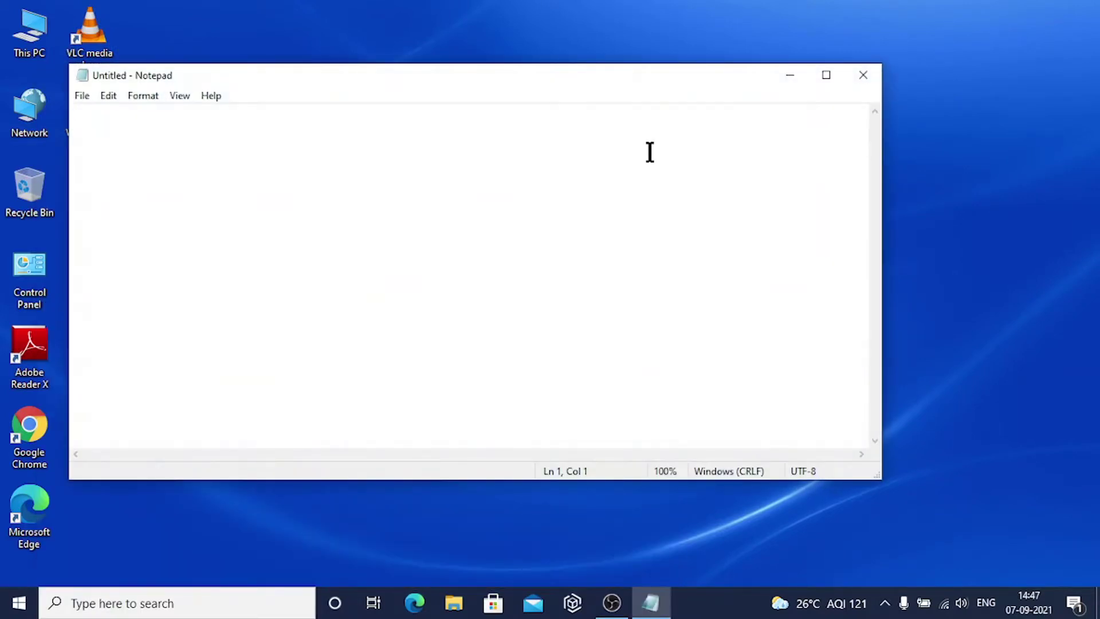
pyautogui.click(864, 76)
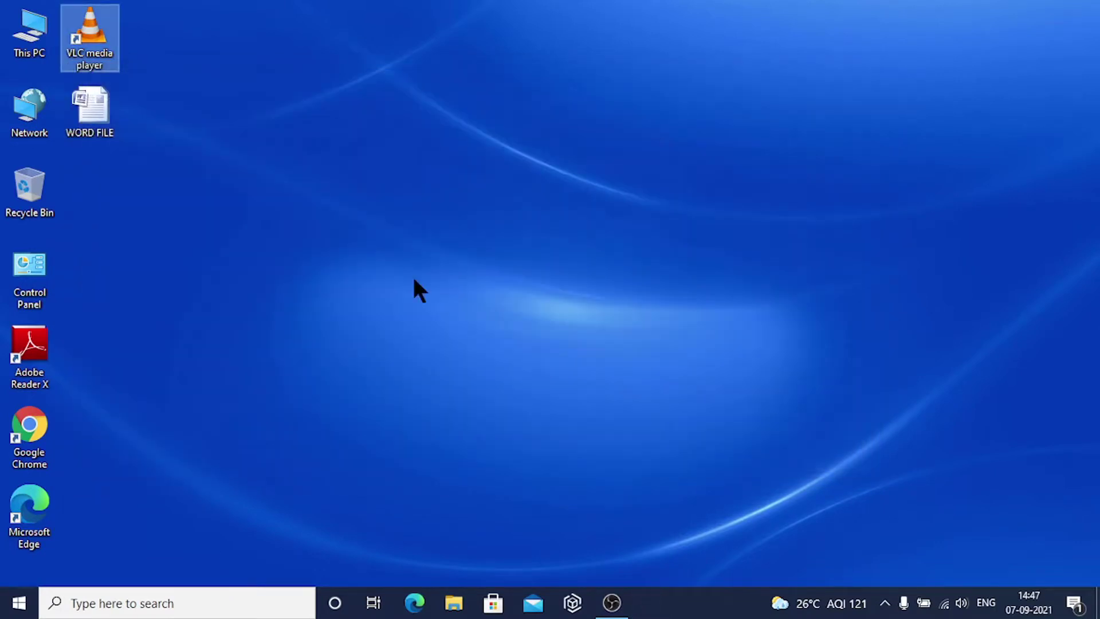
pyautogui.press('super+r')
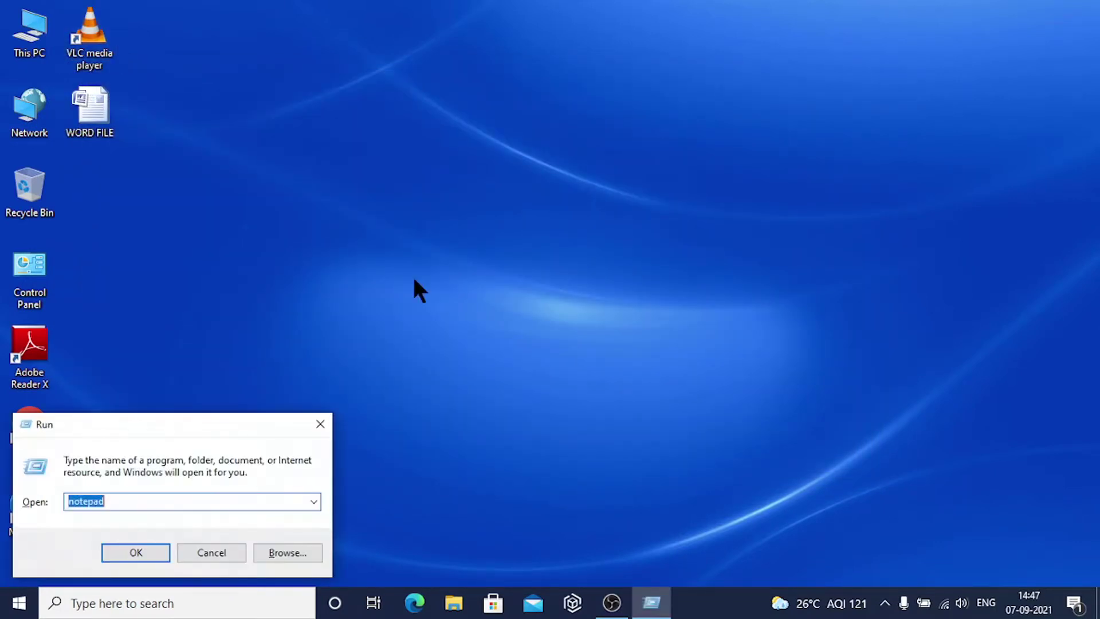
pyautogui.write('notepad')
pyautogui.press('Return')
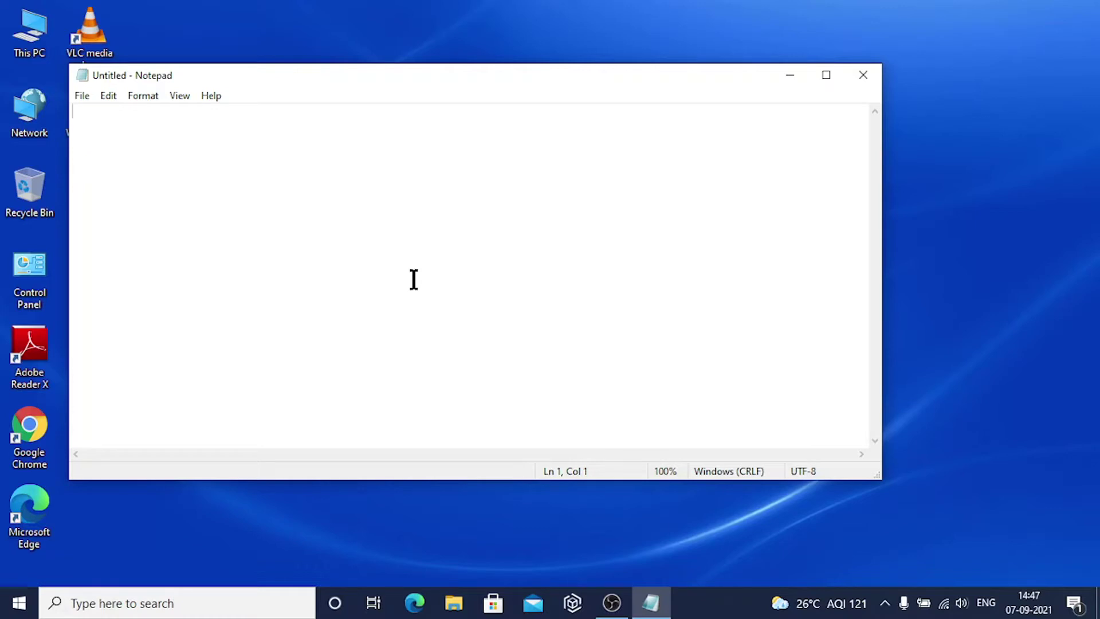
pyautogui.write('@')
pyautogui.write('ECHO ')
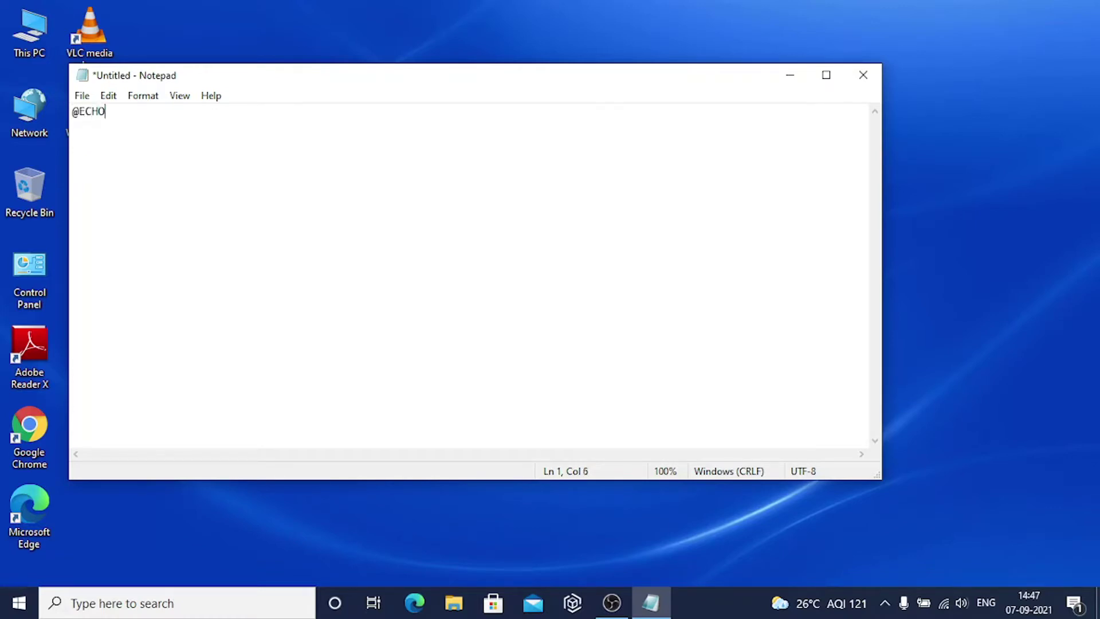
pyautogui.write('OFF')
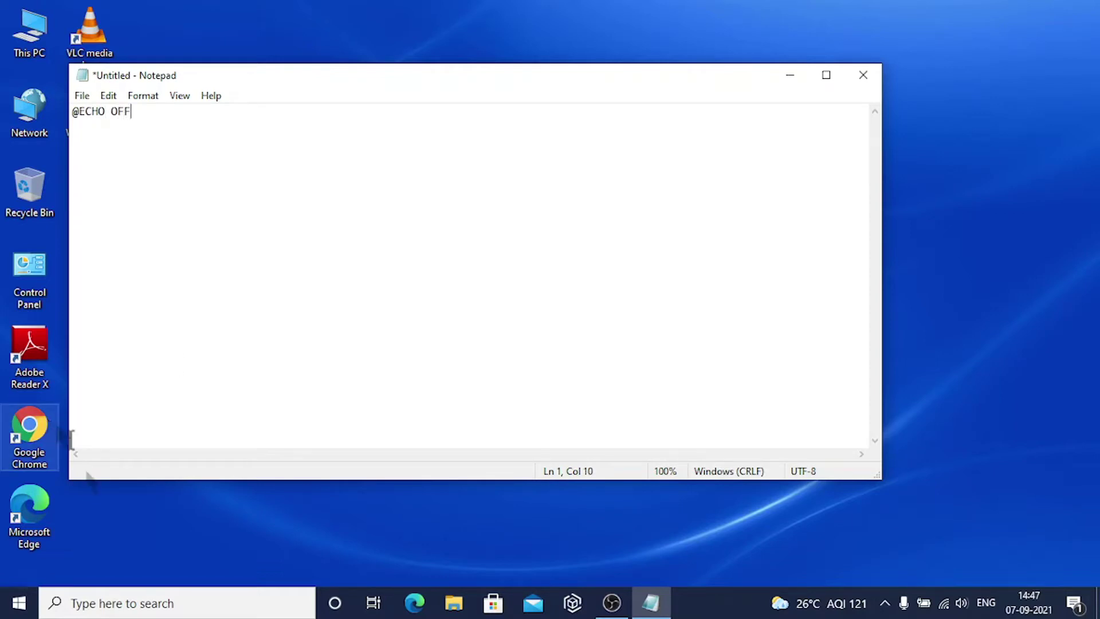
pyautogui.click(791, 74)
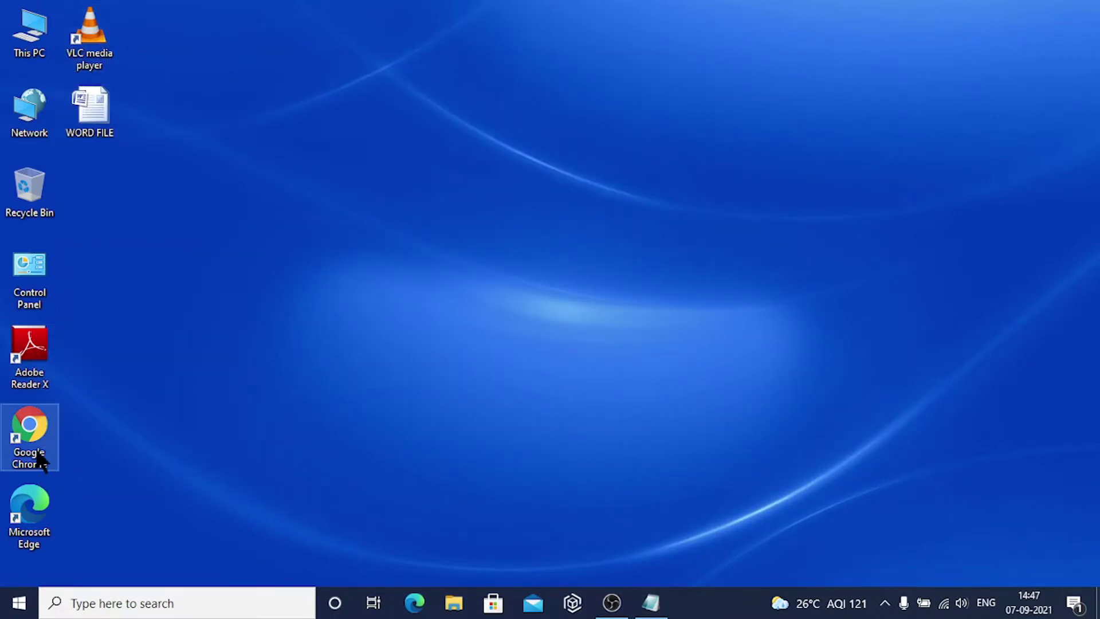
# Add line 2: START "" with VLC's shortcut target C:\Program Files (x86)\VideoLAN\VLC\vlc.exe.
pyautogui.rightClick(90, 45)
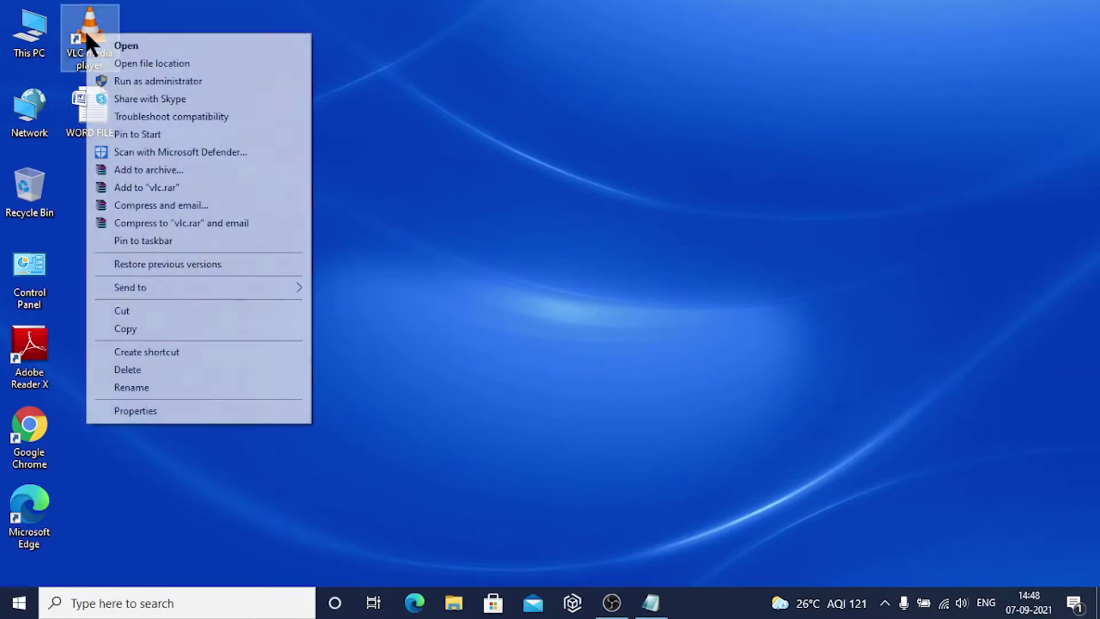
pyautogui.click(146, 413)
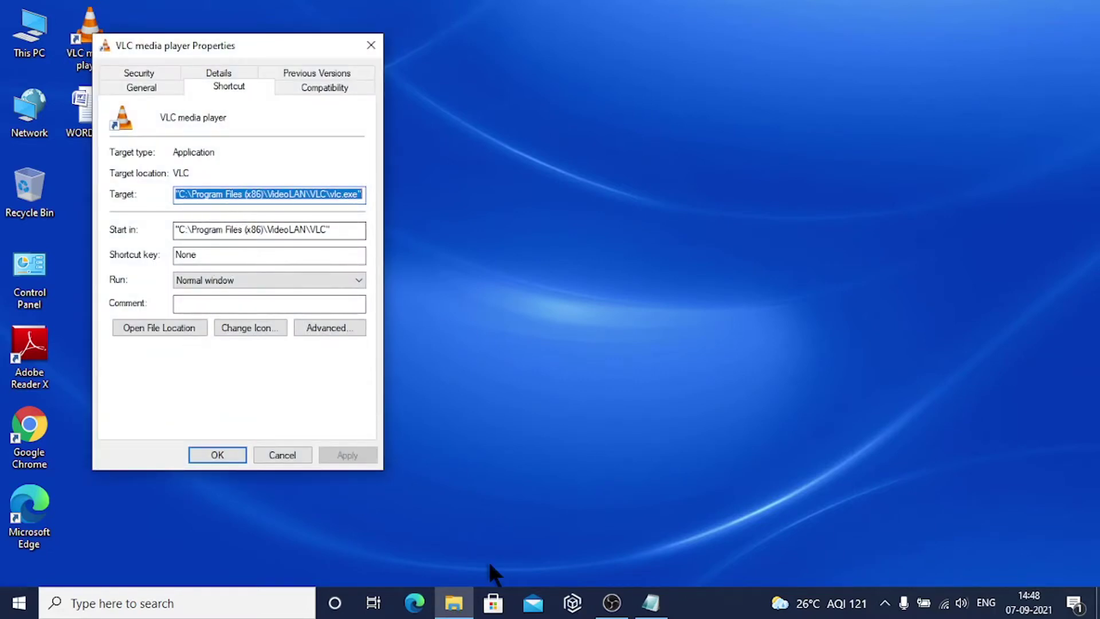
pyautogui.click(652, 603)
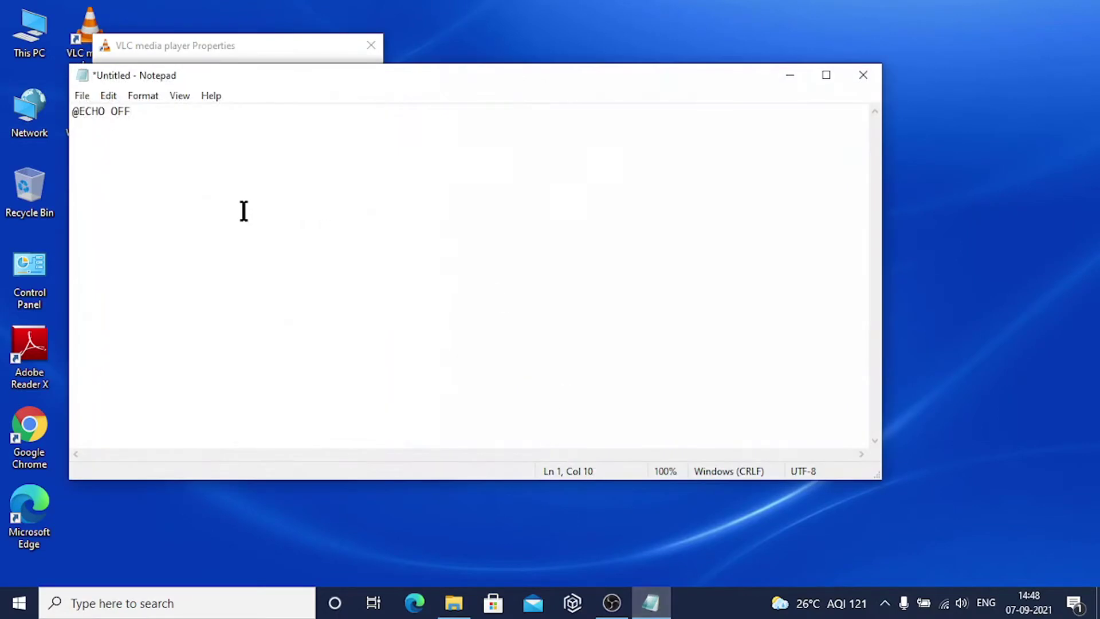
pyautogui.press('Return')
pyautogui.write('START')
pyautogui.write(' ""')
pyautogui.write('"C:\\Program Files (x86)\\VideoLAN\\VLC\\vlc.exe"')
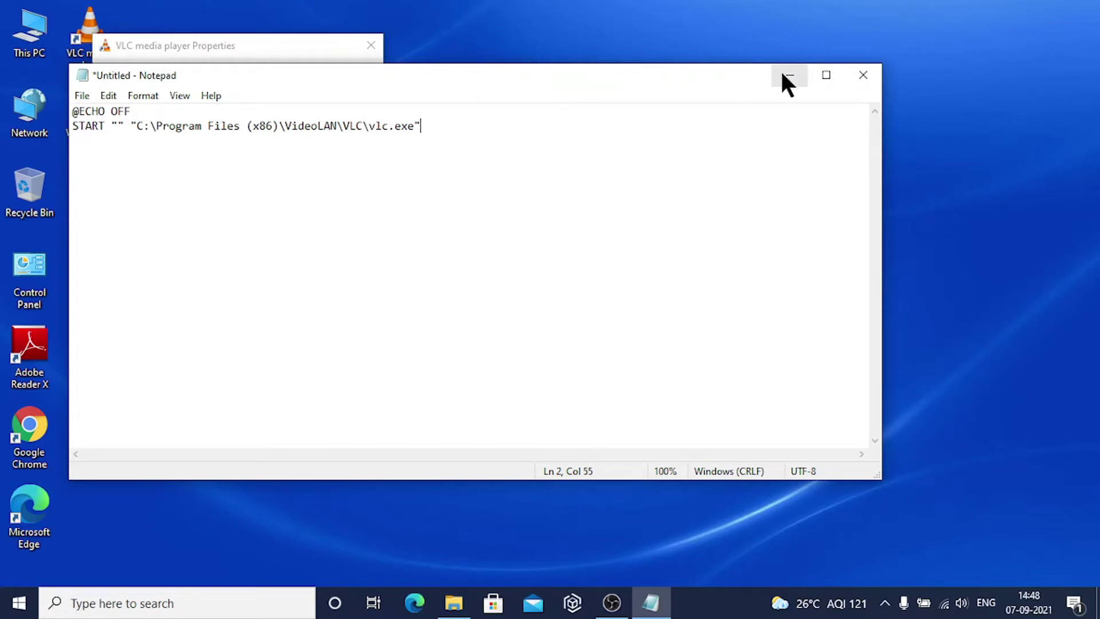
pyautogui.click(788, 77)
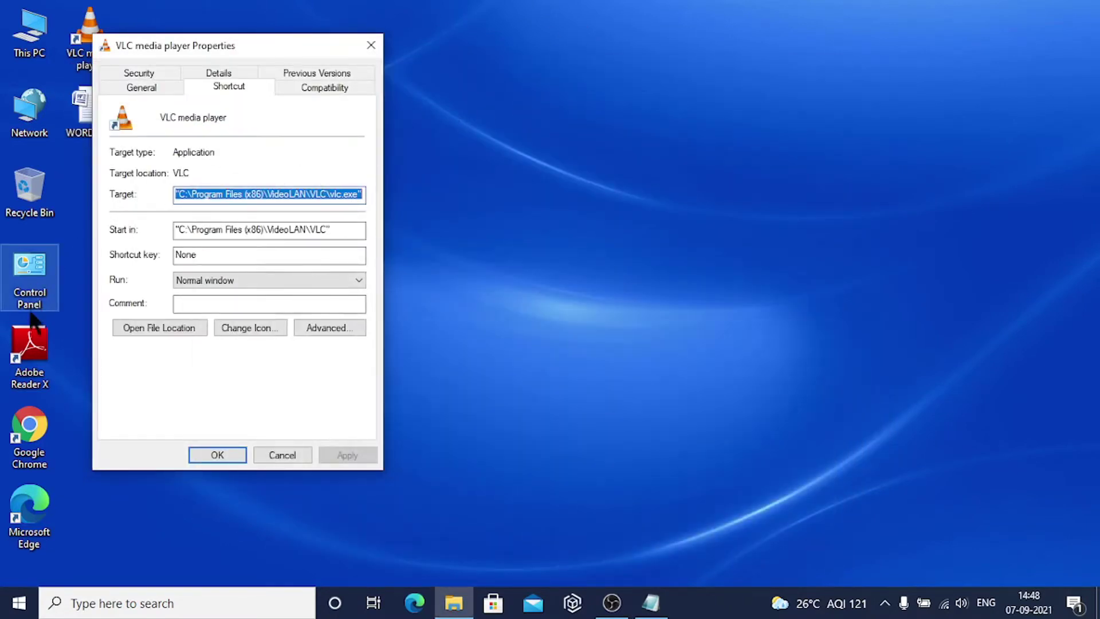
pyautogui.rightClick(38, 354)
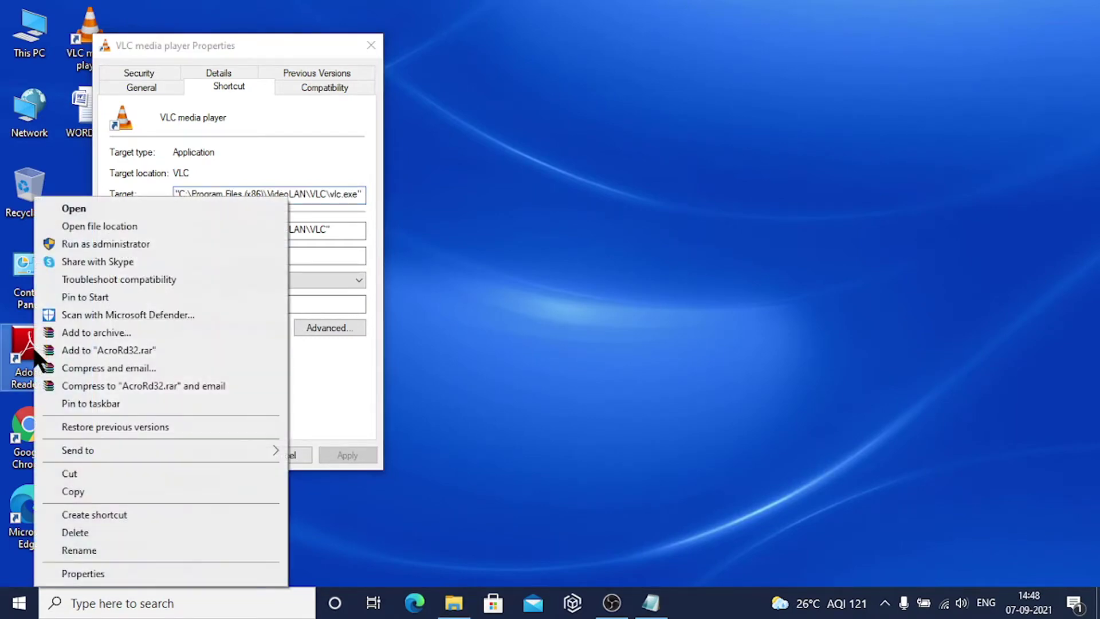
# Add line 3: START "" "C:\Program Files (x86)\Adobe\Reader 10.0\Reader\AcroRd32.exe", then begin line 4.
pyautogui.click(84, 571)
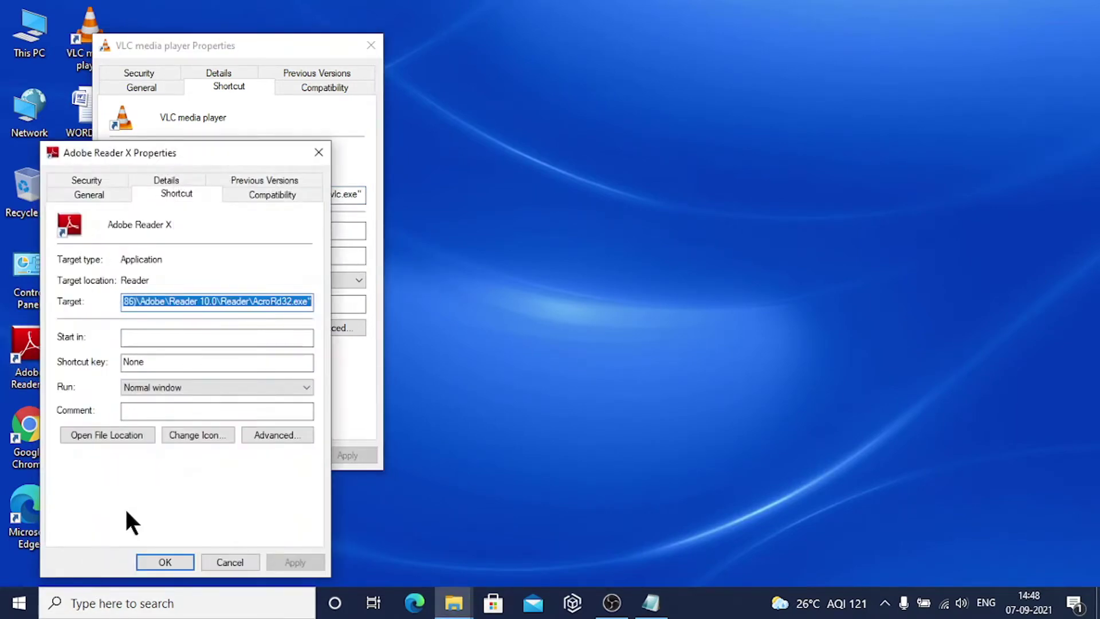
pyautogui.click(228, 563)
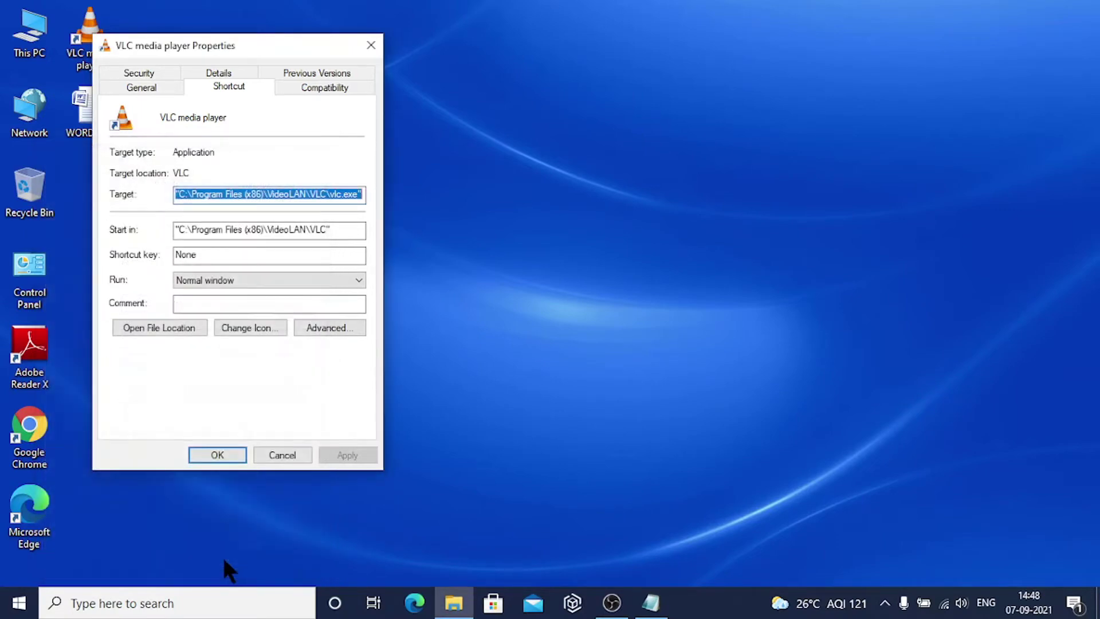
pyautogui.click(650, 603)
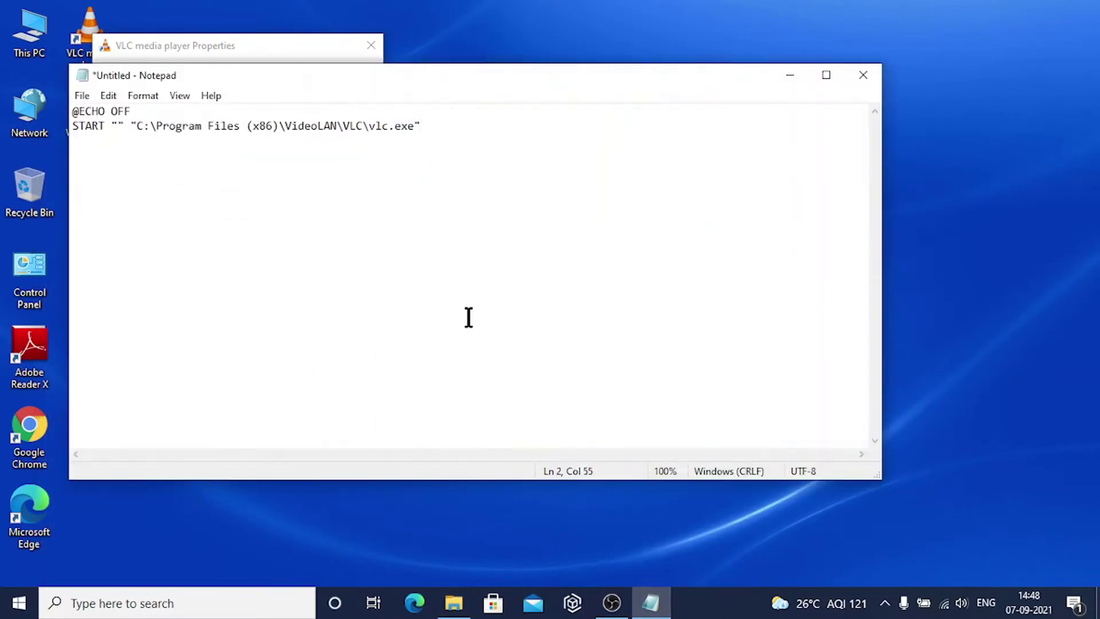
pyautogui.press('Return')
pyautogui.write('sTA')
pyautogui.write('R')
pyautogui.press('BackSpace')
pyautogui.press('BackSpace')
pyautogui.press('BackSpace')
pyautogui.press('BackSpace')
pyautogui.write('START')
pyautogui.write(' ""')
pyautogui.write('"C:\\Program Files (x86)\\Adobe\\Reader 10.0\\Reader\\AcroRd32.exe"')
pyautogui.press('Return')
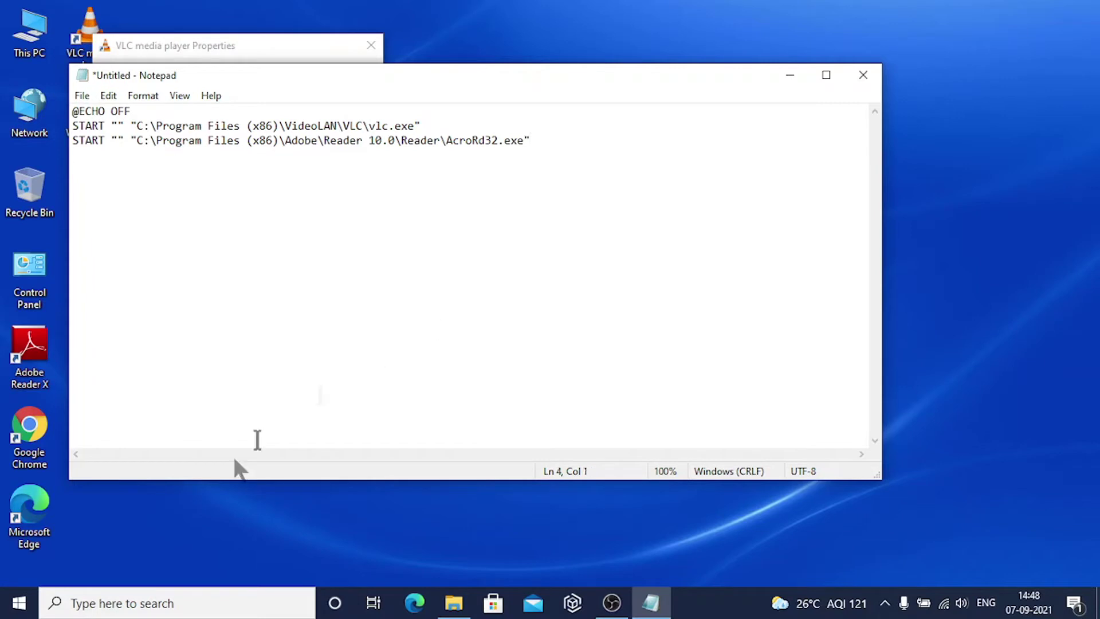
# Add line 4: START "" with Chrome's target C:\Program Files\Google\Chrome\Application\chrome.exe.
pyautogui.rightClick(24, 439)
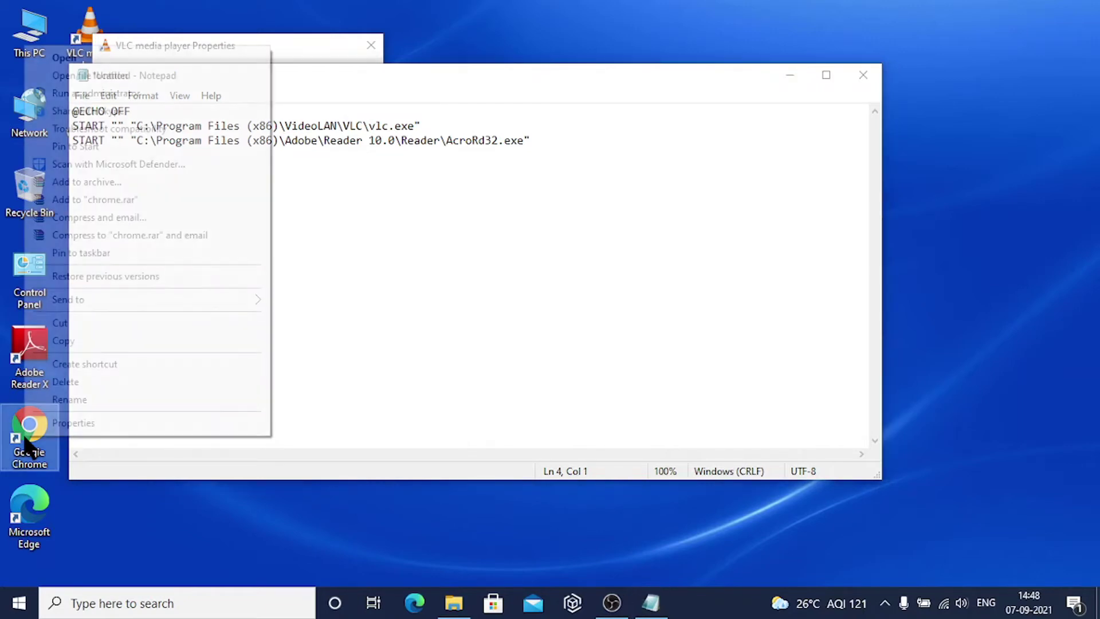
pyautogui.click(84, 423)
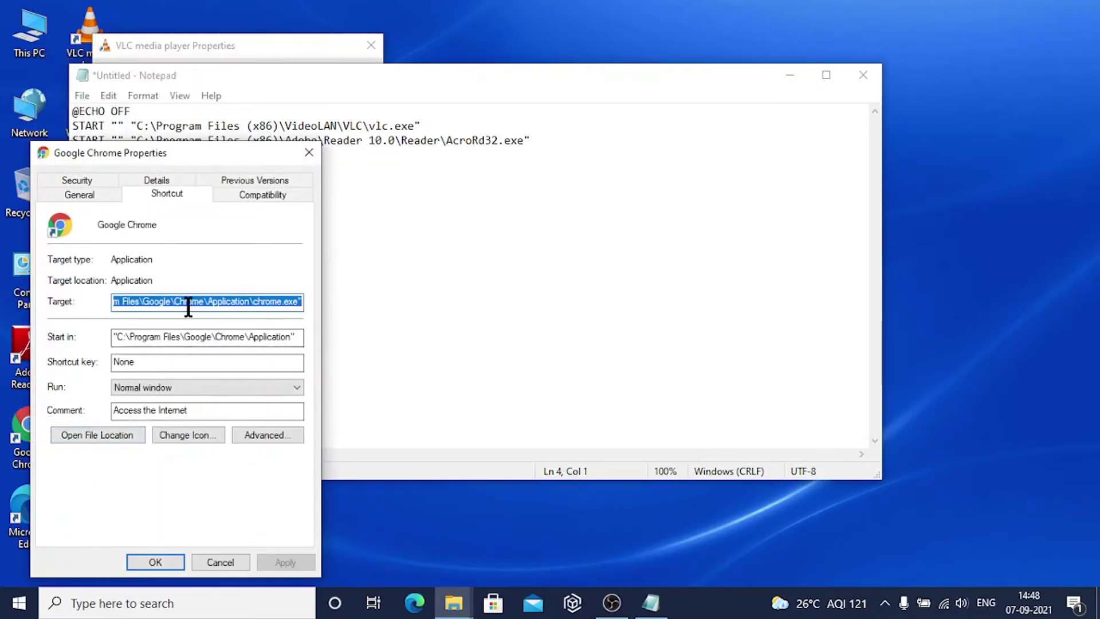
pyautogui.click(308, 152)
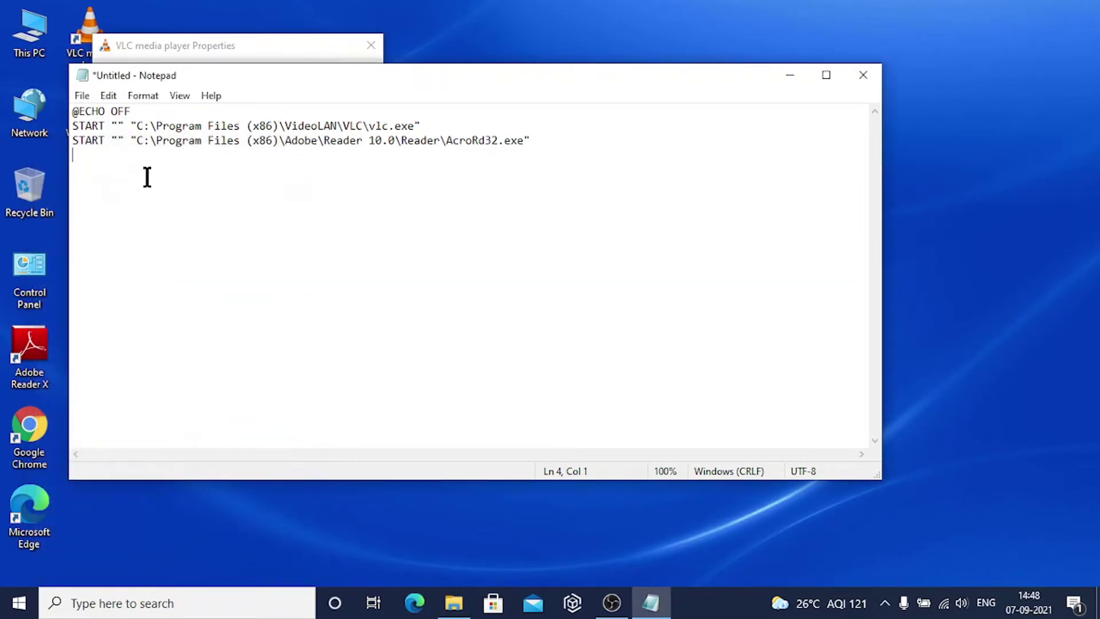
pyautogui.write('START ')
pyautogui.write('""')
pyautogui.write('"C:\\Program Files\\Google\\Chrome\\Application\\chrome.exe"')
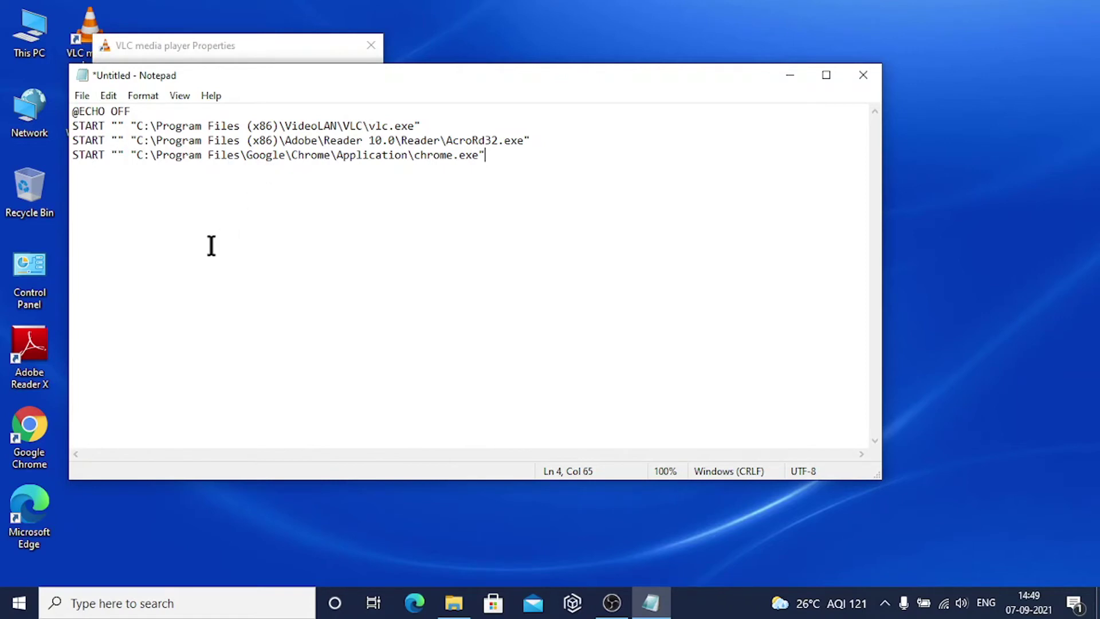
pyautogui.click(82, 96)
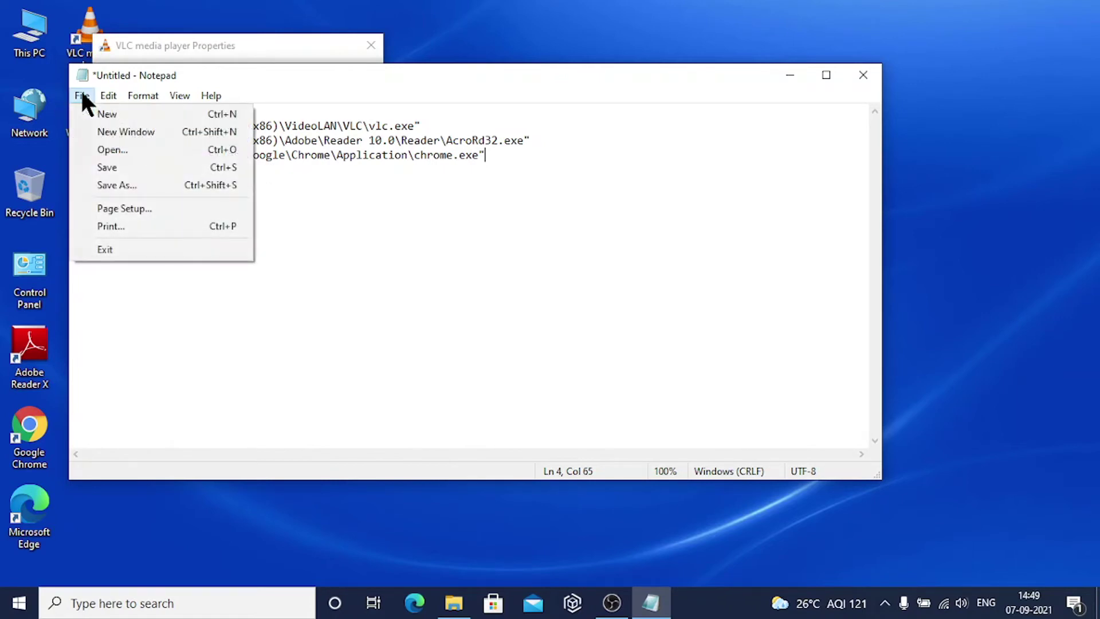
# Save the script to the Desktop as myfiles.bat, then close Notepad.
pyautogui.click(116, 187)
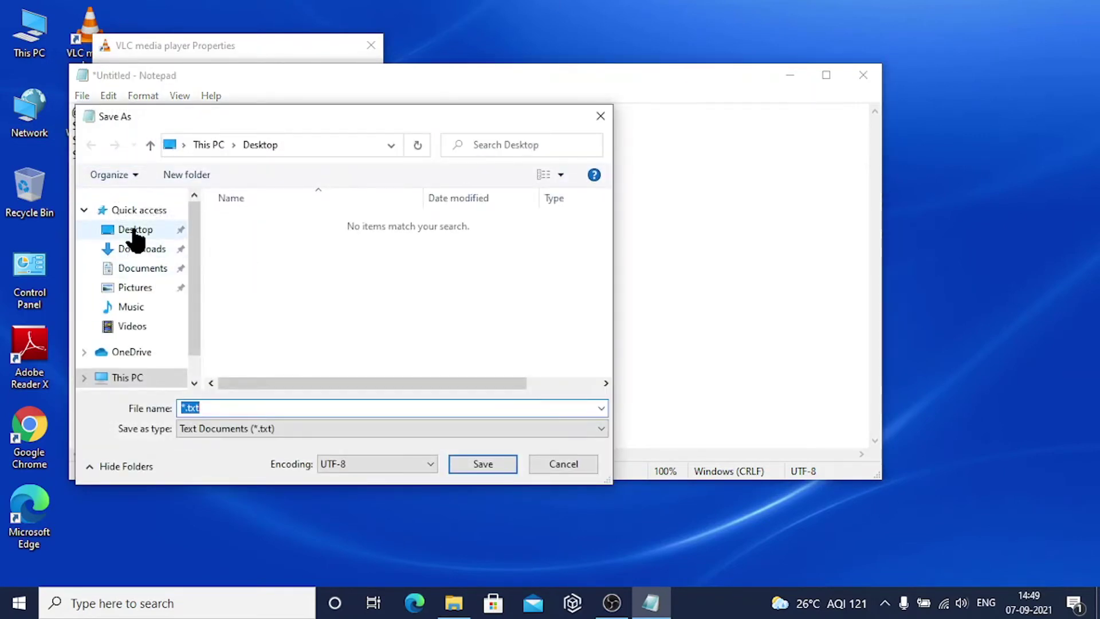
pyautogui.click(136, 232)
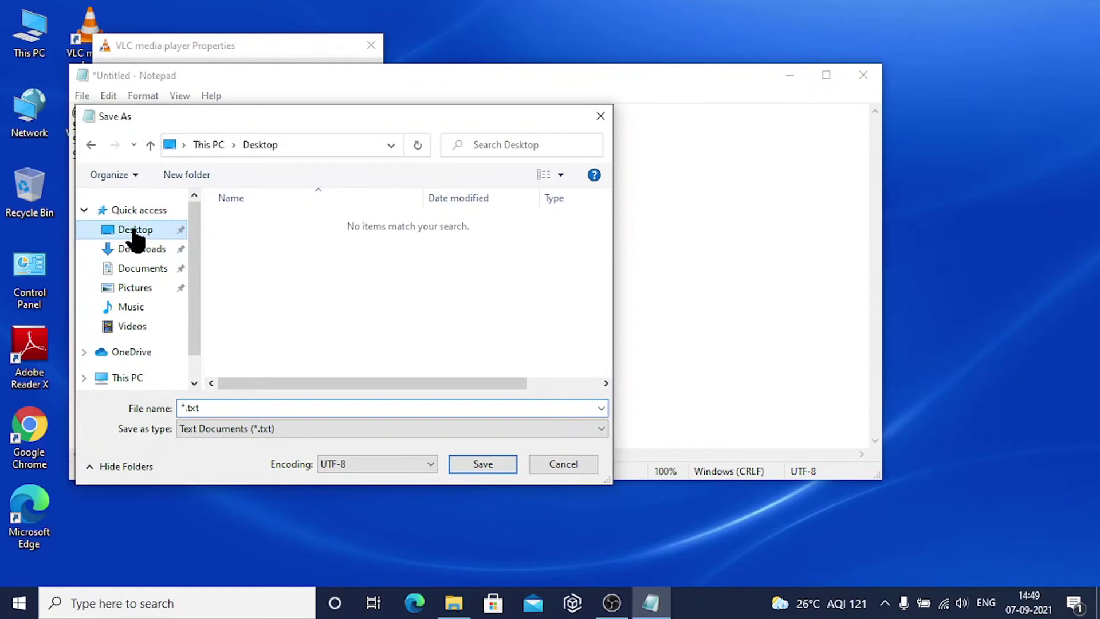
pyautogui.doubleClick(207, 405)
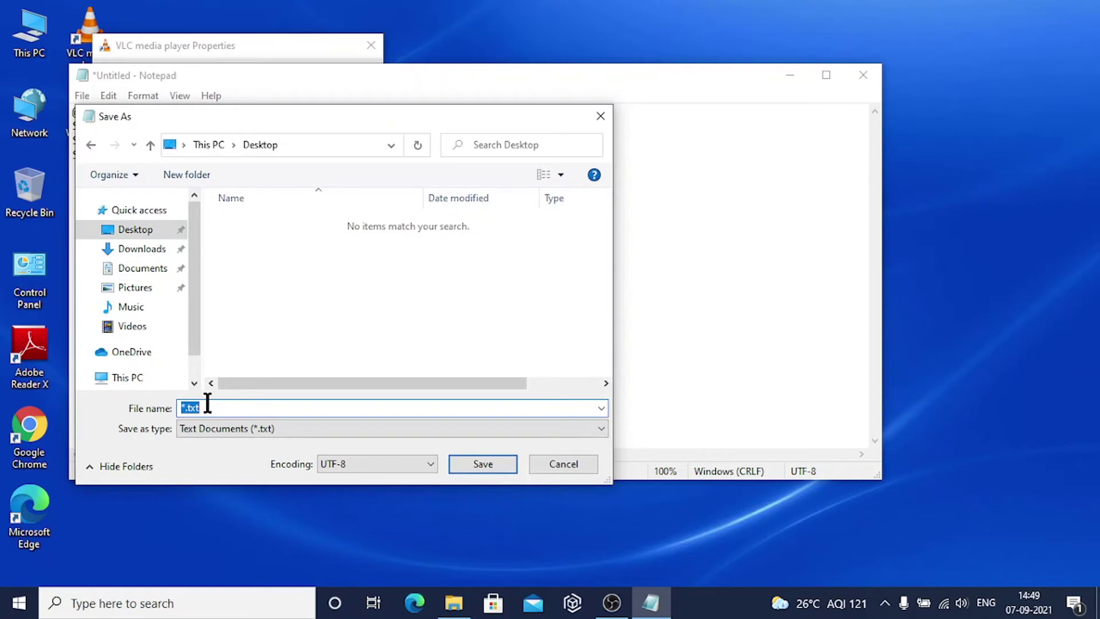
pyautogui.write('myfil')
pyautogui.write('es')
pyautogui.write('.ba')
pyautogui.write('t')
pyautogui.click(483, 464)
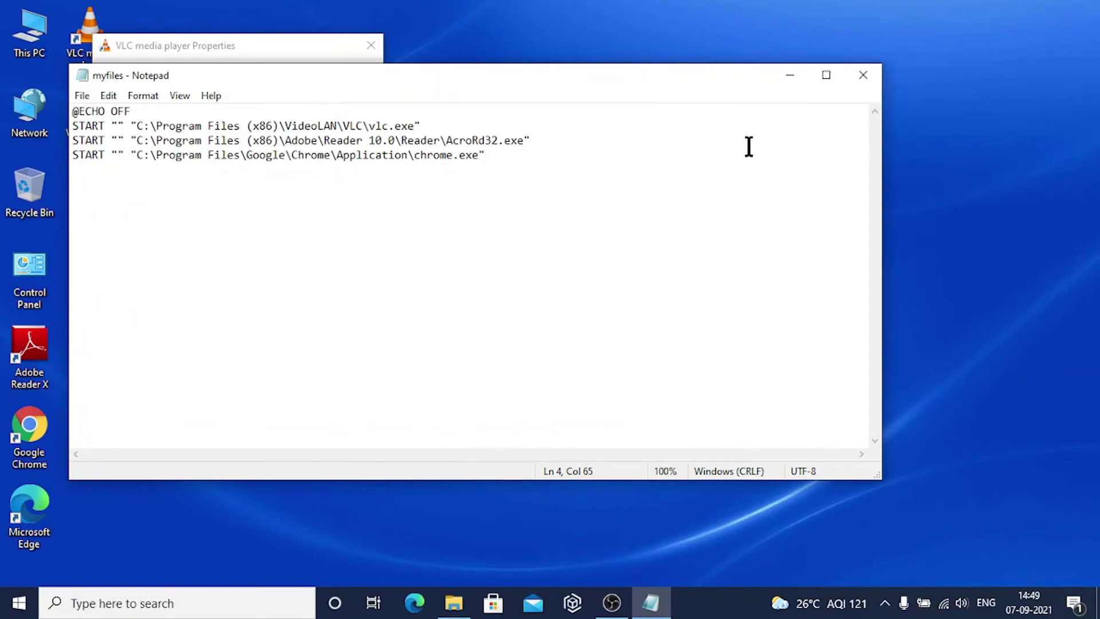
pyautogui.click(863, 76)
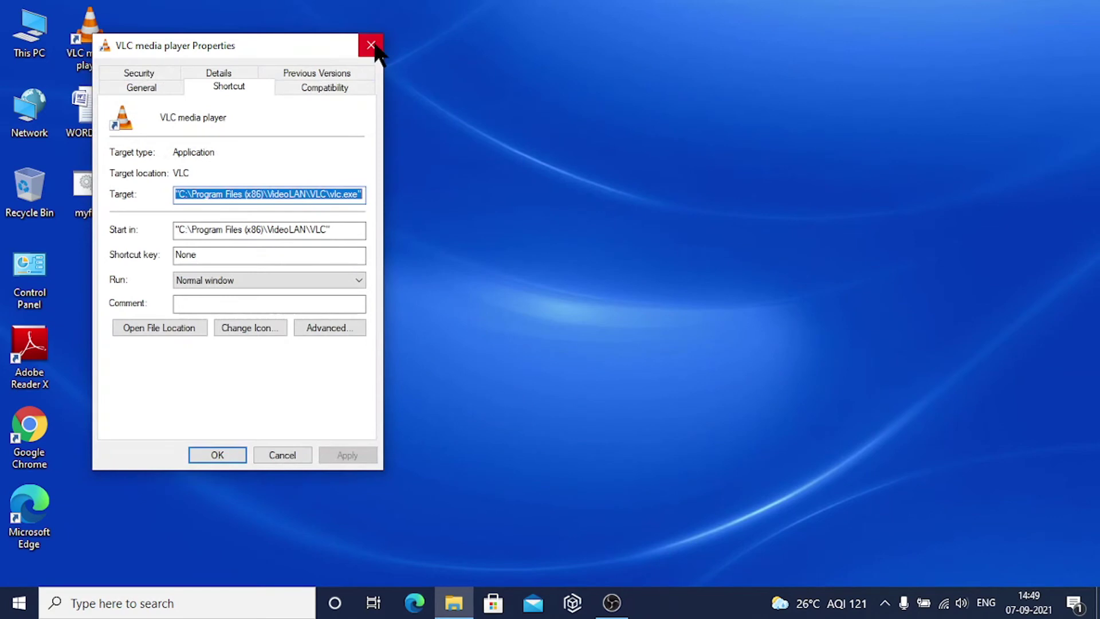
# Close VLC Properties, run myfiles.bat to launch the three apps, then close Adobe Reader and Chrome.
pyautogui.click(370, 45)
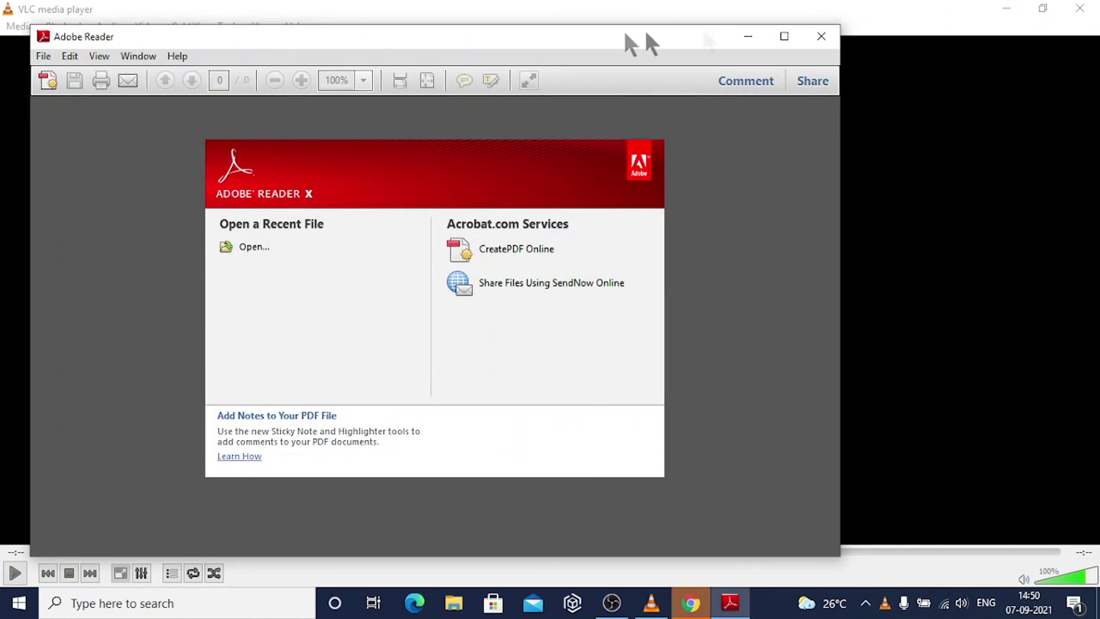
pyautogui.click(821, 36)
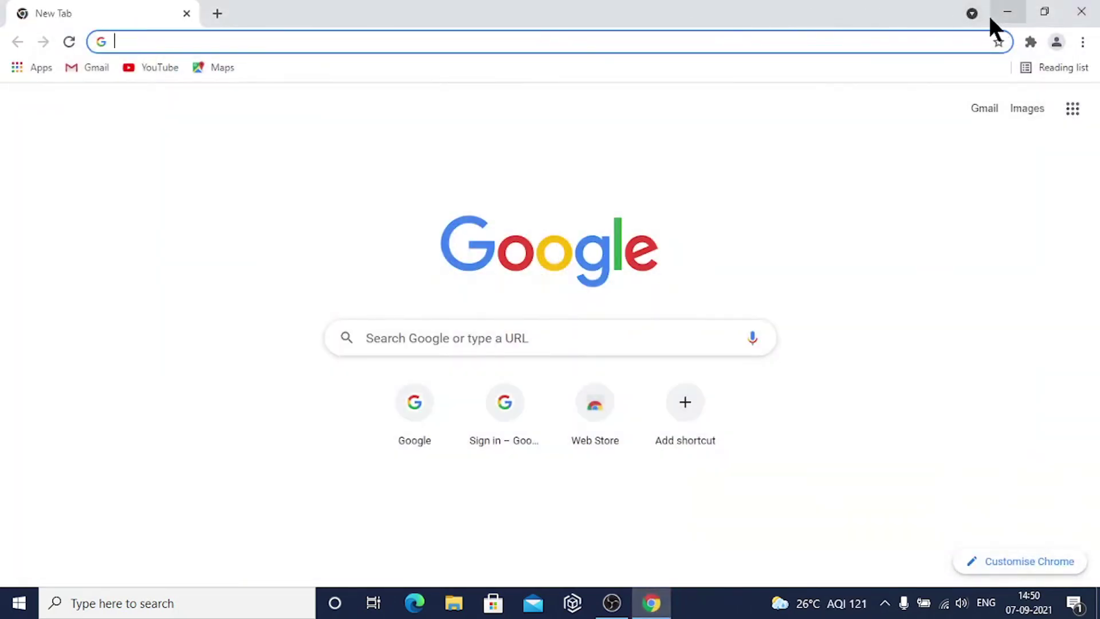
pyautogui.click(1082, 13)
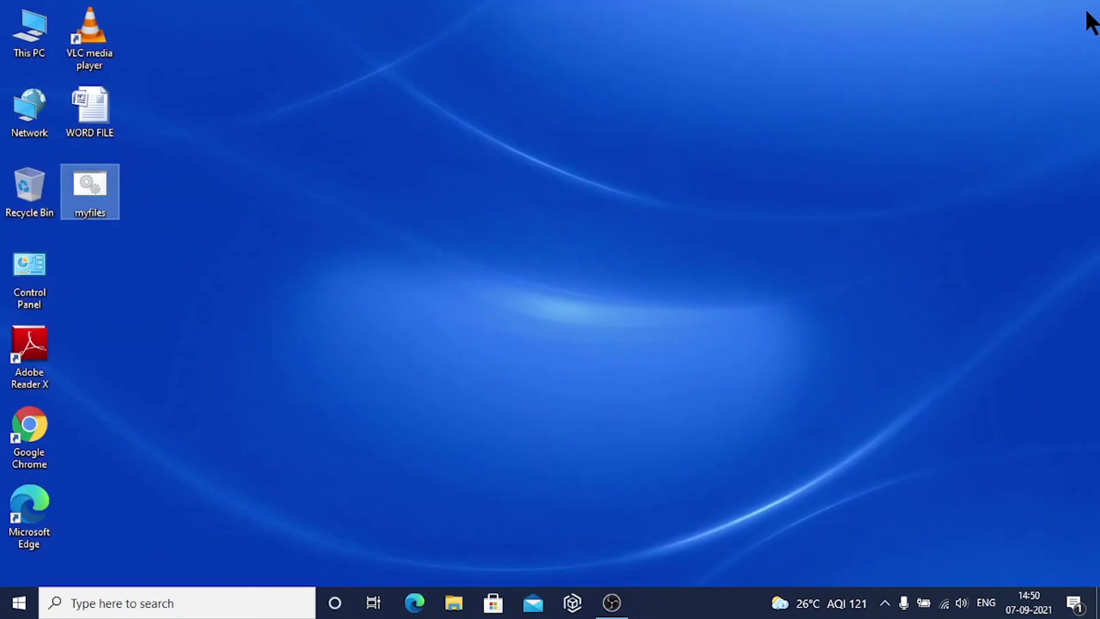